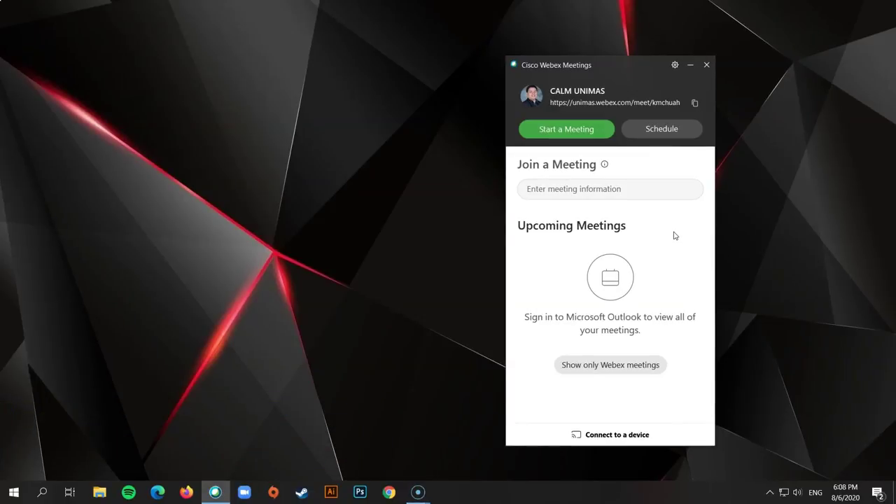
Shift the Webex window slightly left and put the cursor back in the meeting information field.
left_click(624, 189)
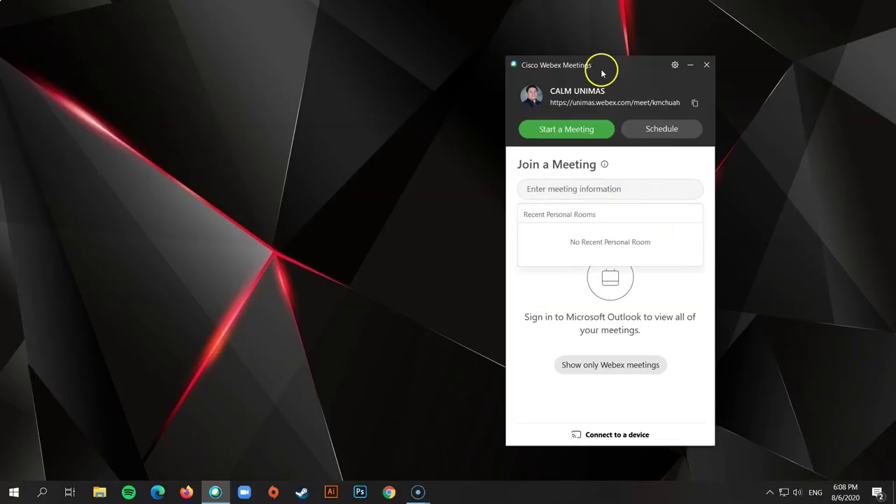
mouse_move(603, 73)
left_mouse_down()
mouse_move(496, 56)
mouse_move(543, 71)
left_mouse_up()
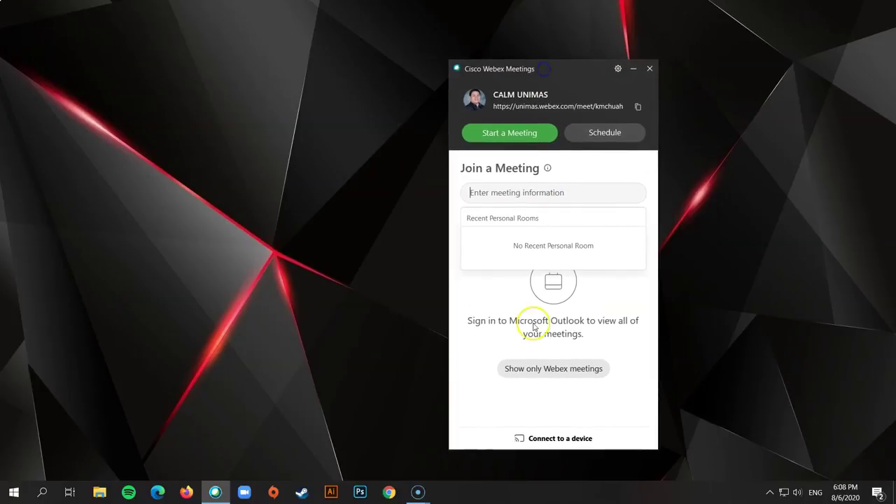
left_click(492, 299)
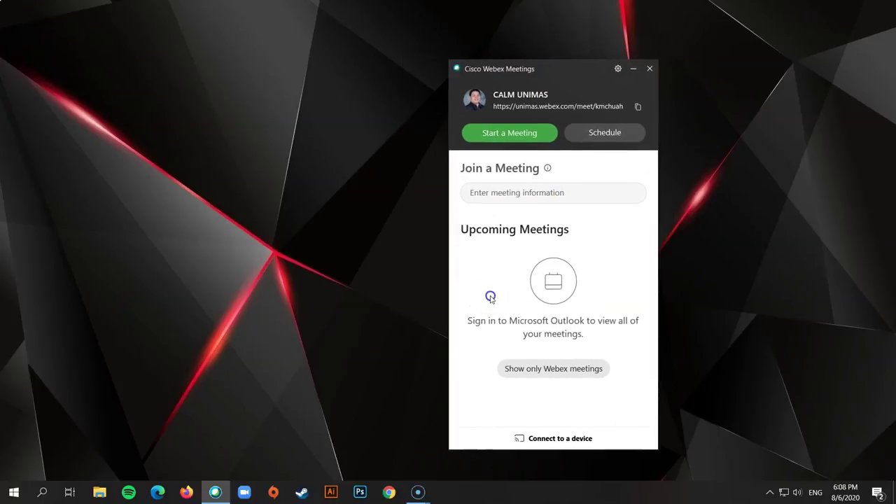
left_click(545, 80)
left_click(480, 196)
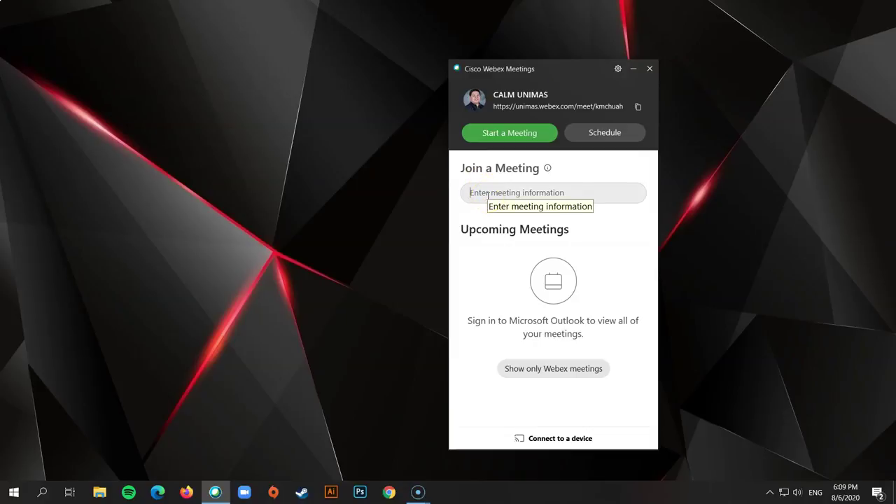
Join by meeting number and move the Personal Room preview up and to the left.
left_click(488, 196)
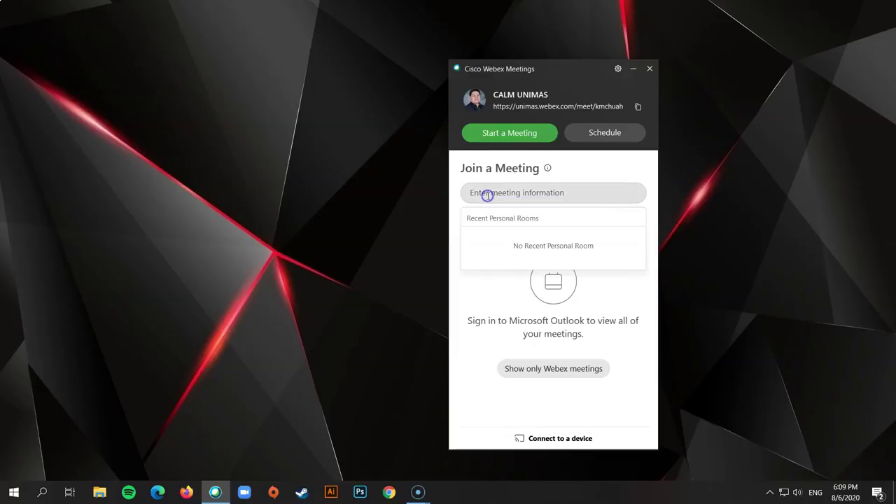
type("91")
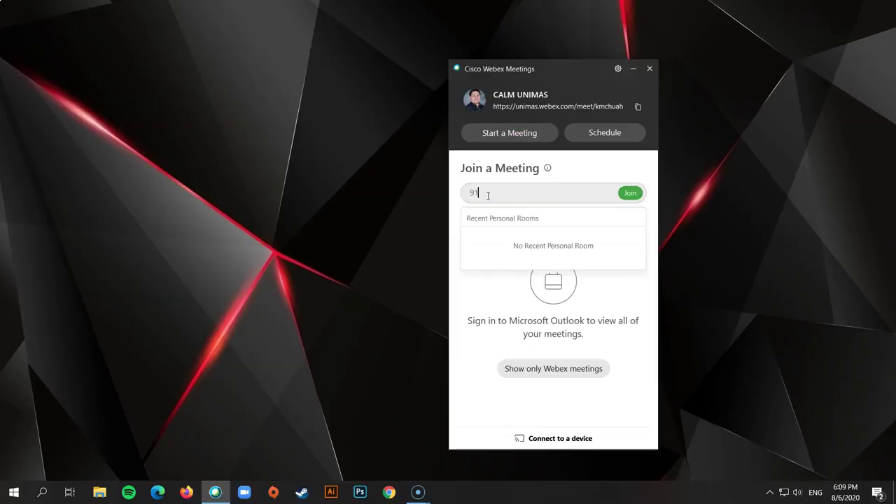
type("6936784")
left_click(632, 196)
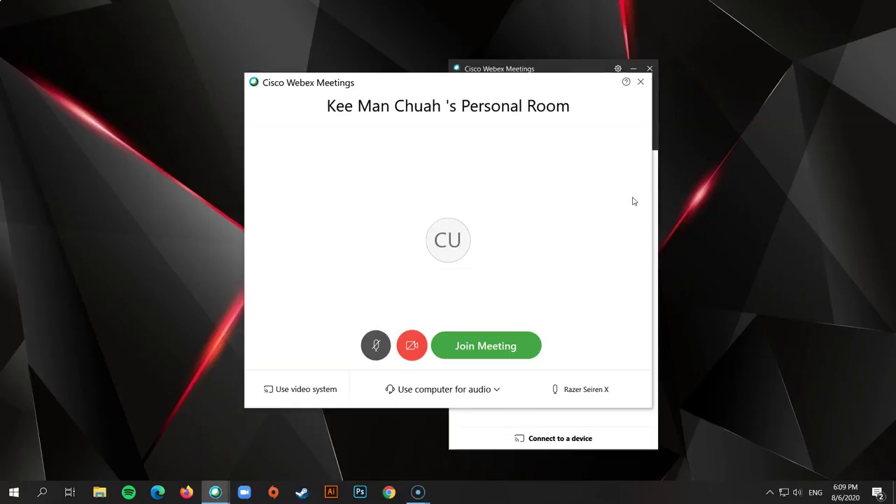
left_click_drag(460, 82, 360, 47)
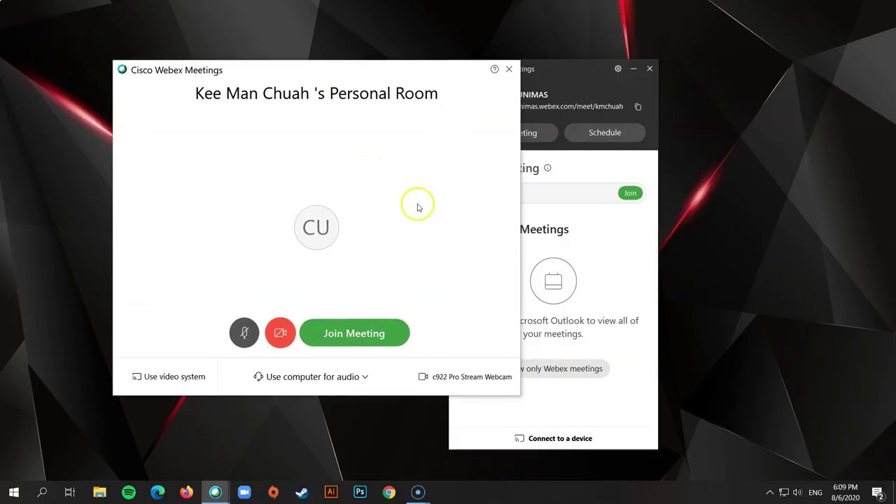
Place the main window beside the preview and keep 'Use computer for audio' as the audio connection.
left_click(569, 101)
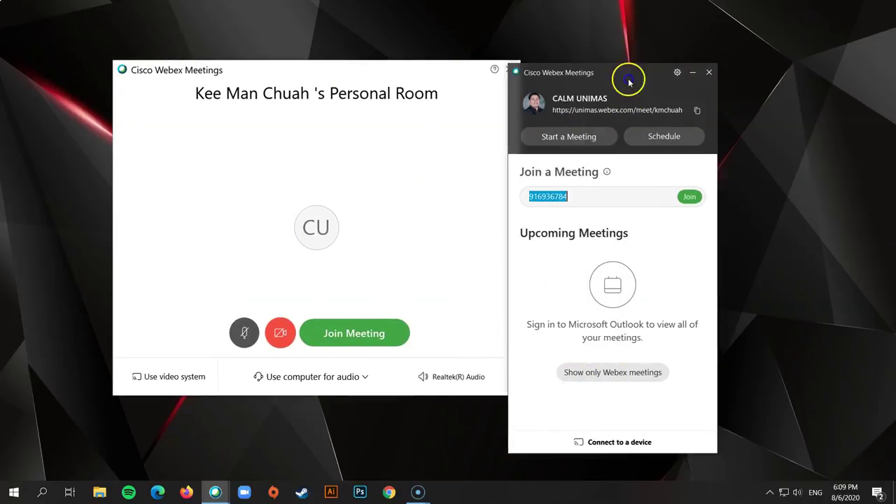
left_click(365, 378)
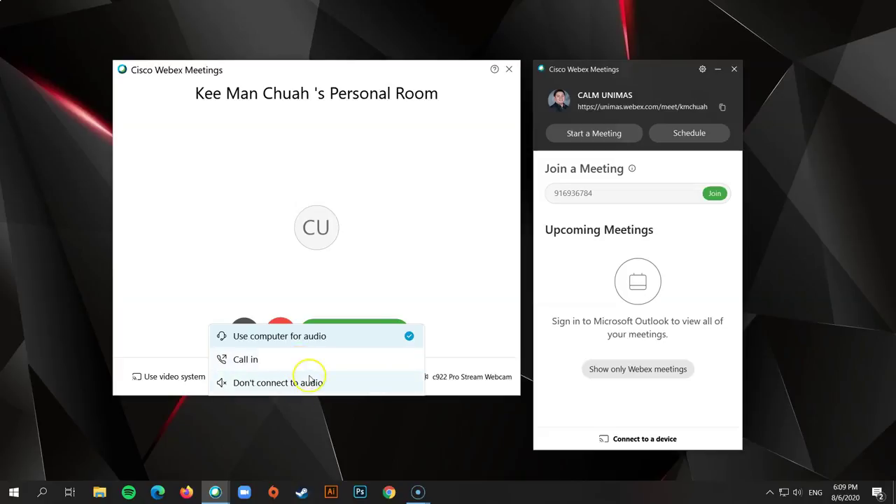
left_click(333, 339)
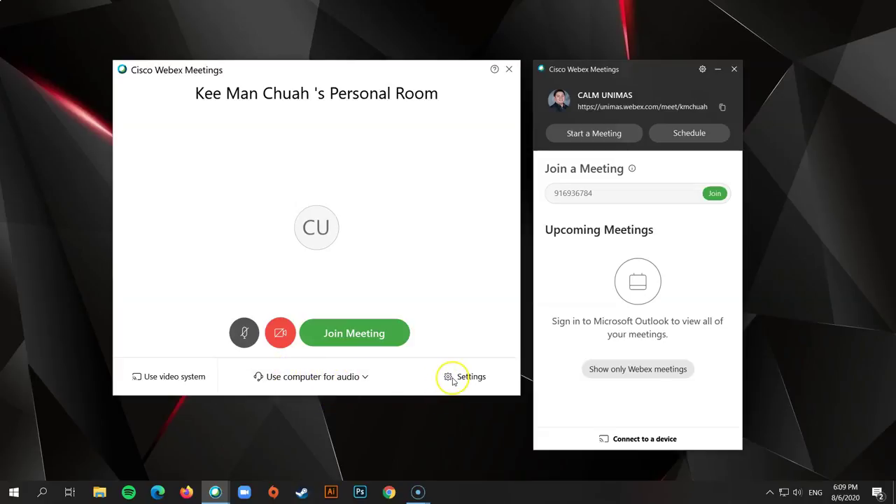
left_click(448, 379)
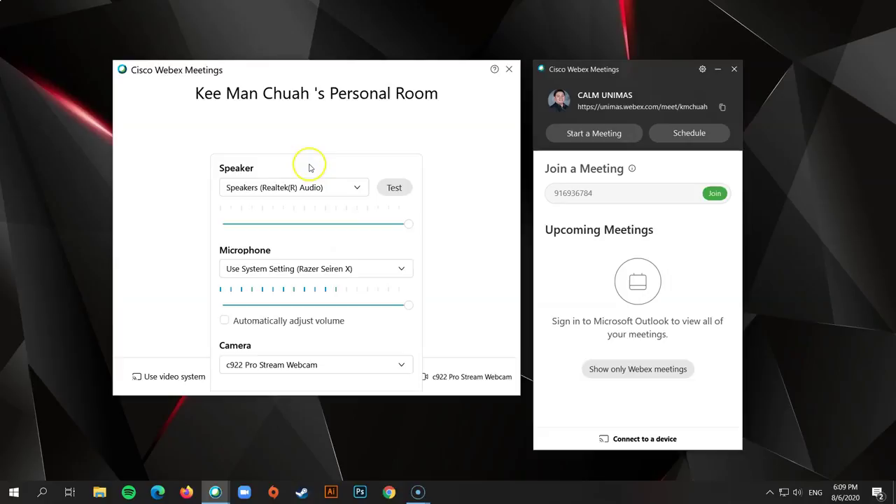
left_click(454, 375)
left_click(450, 379)
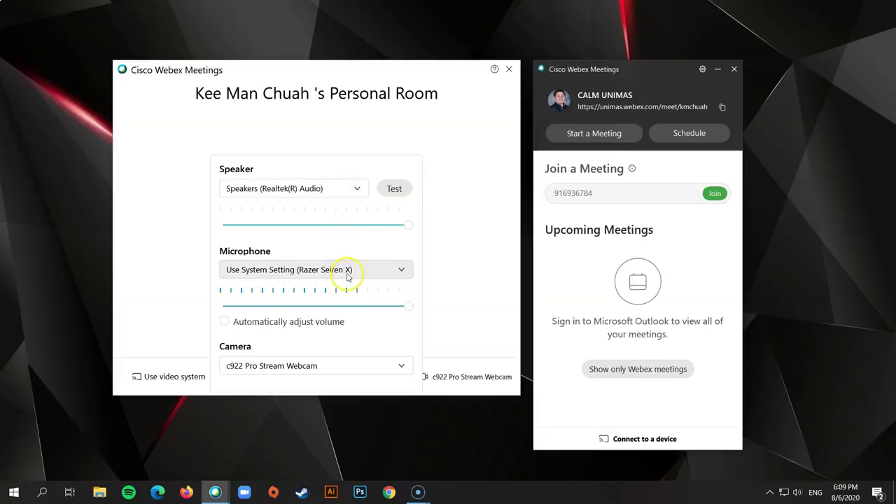
left_click(352, 271)
left_click(358, 259)
left_click(335, 189)
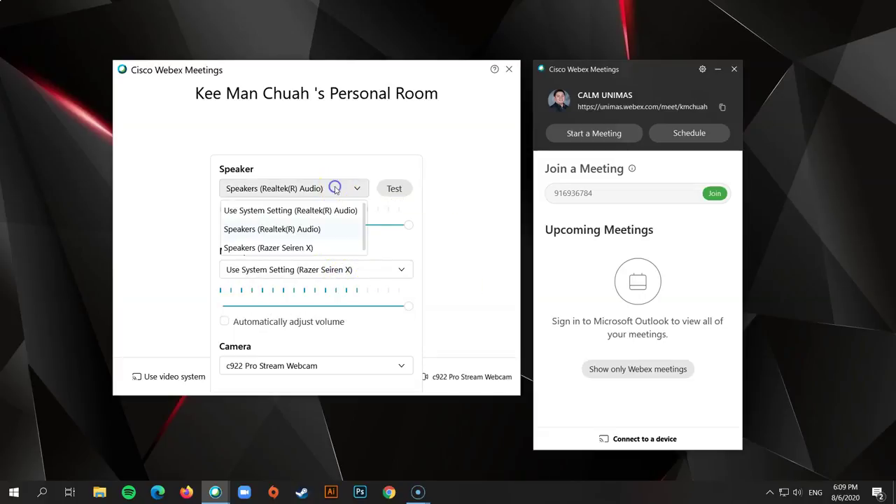
left_click(318, 231)
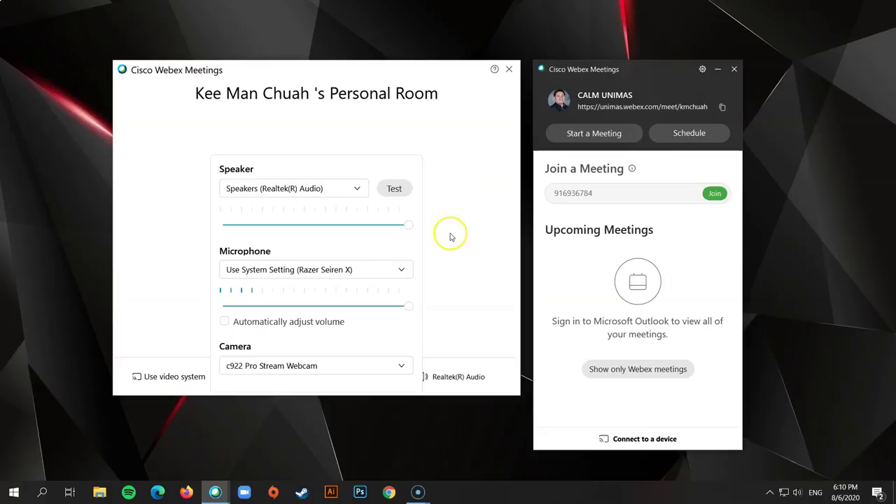
left_click(467, 271)
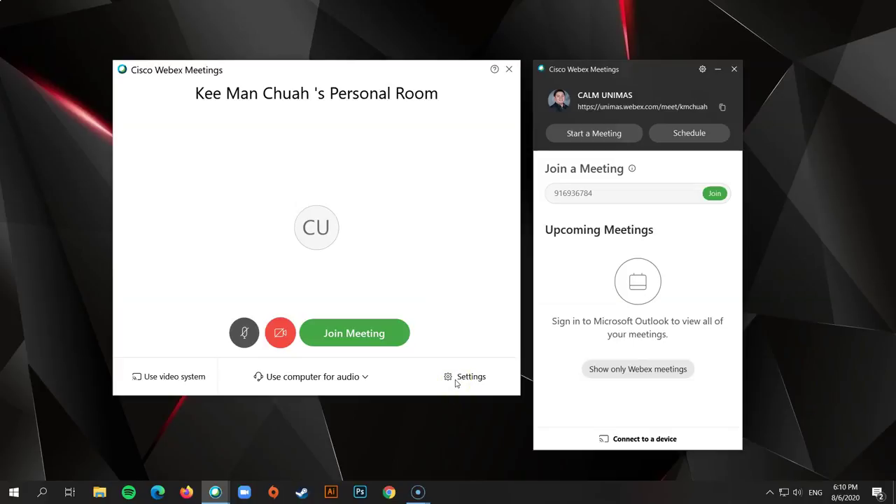
Join the meeting from the Personal Room preview.
left_click(280, 337)
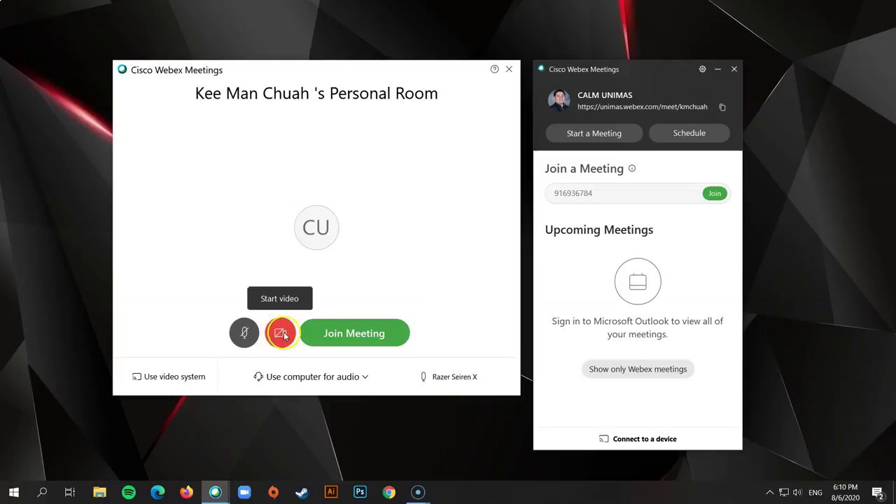
left_click(354, 333)
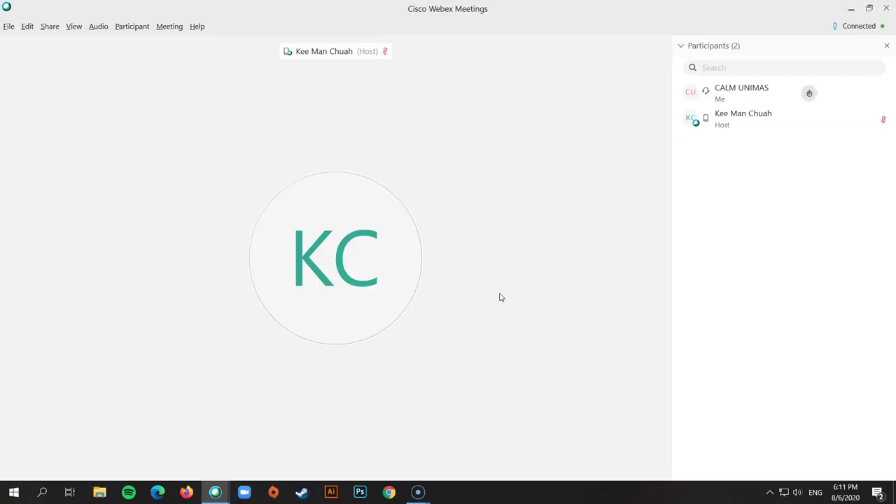
mouse_move(470, 204)
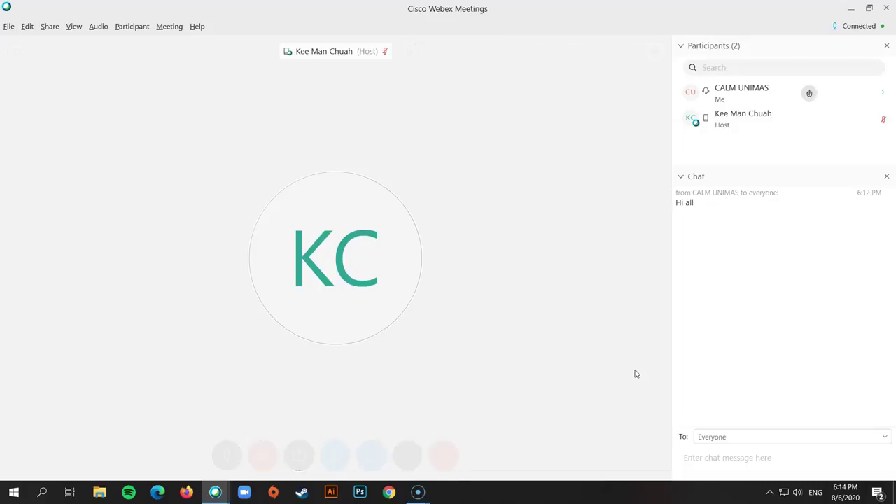
Disconnect computer audio, reconnect via computer without the audio test, then recheck Audio connection status.
left_click(401, 459)
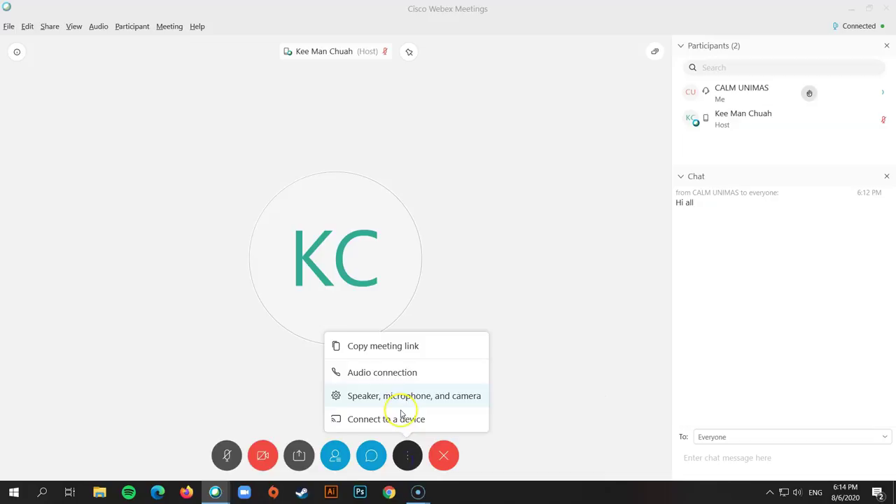
left_click(392, 378)
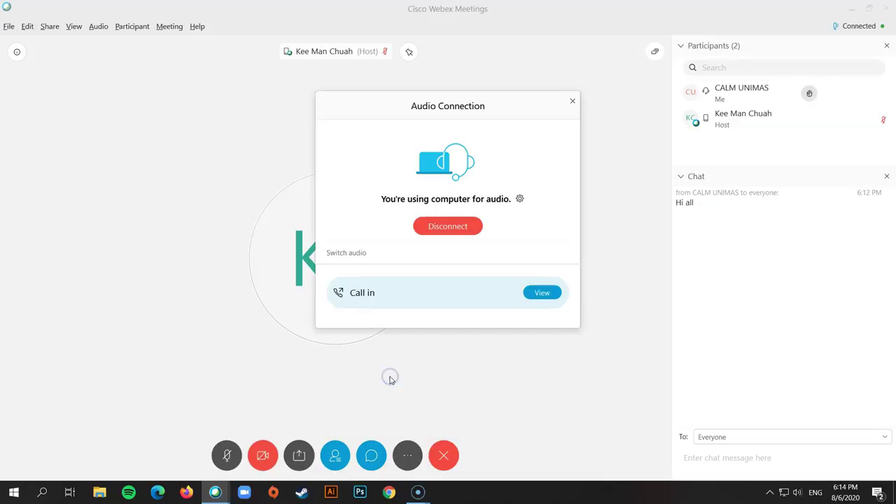
left_click(445, 226)
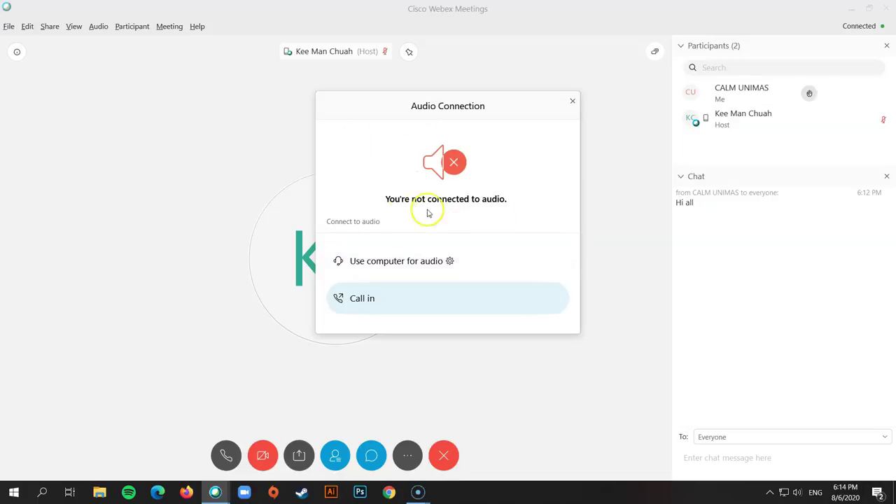
left_click(550, 262)
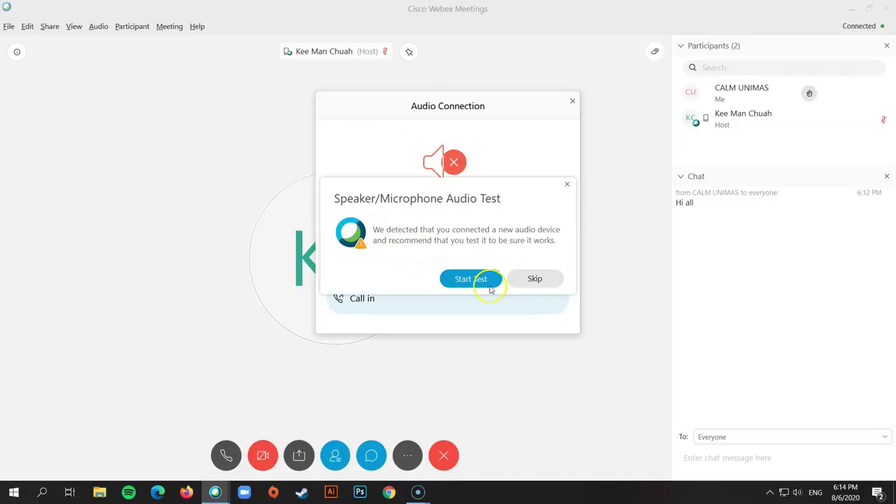
left_click(526, 282)
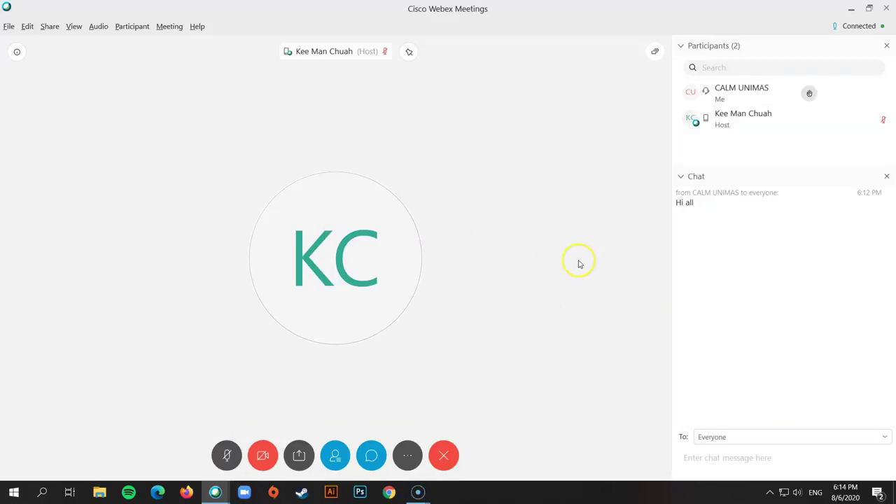
left_click(407, 455)
left_click(424, 372)
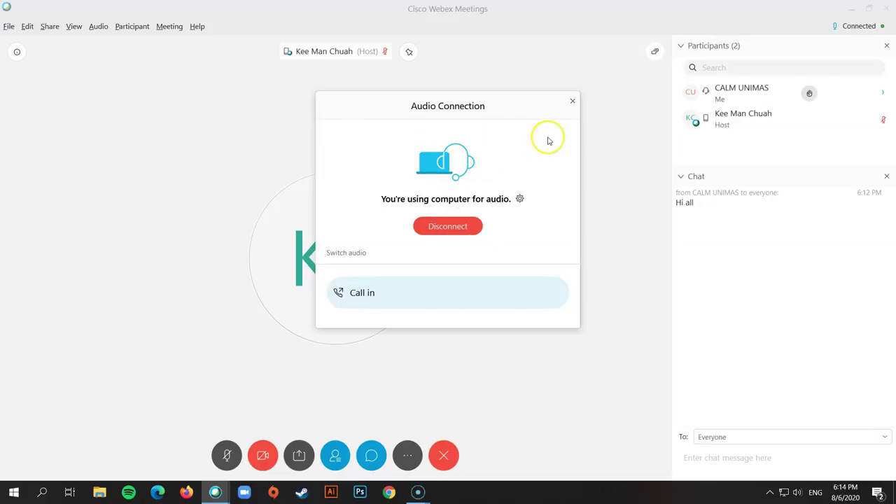
Close the Audio Connection dialog and open Help > Health Checker > Audio and Video Statistics.
left_click(575, 102)
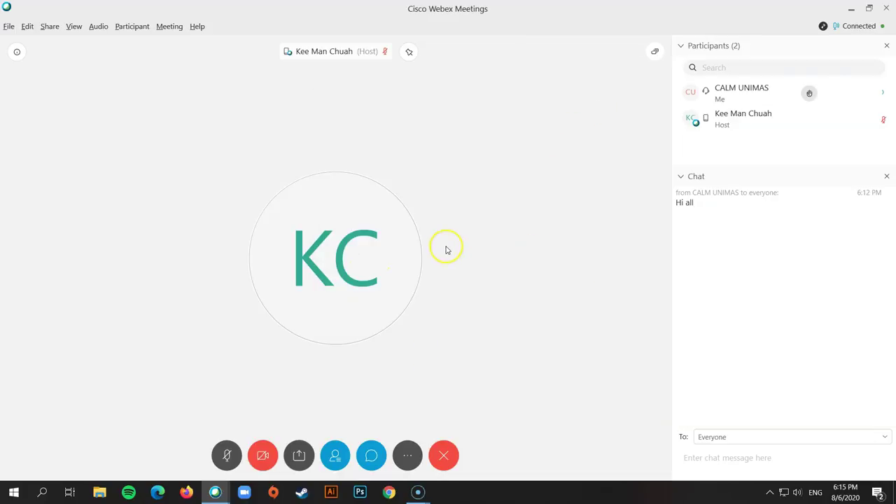
left_click(198, 26)
mouse_move(249, 100)
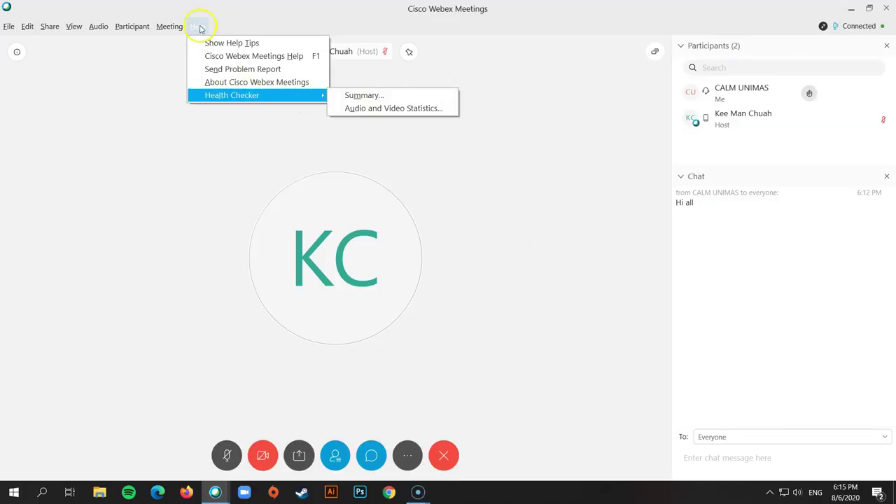
left_click(291, 96)
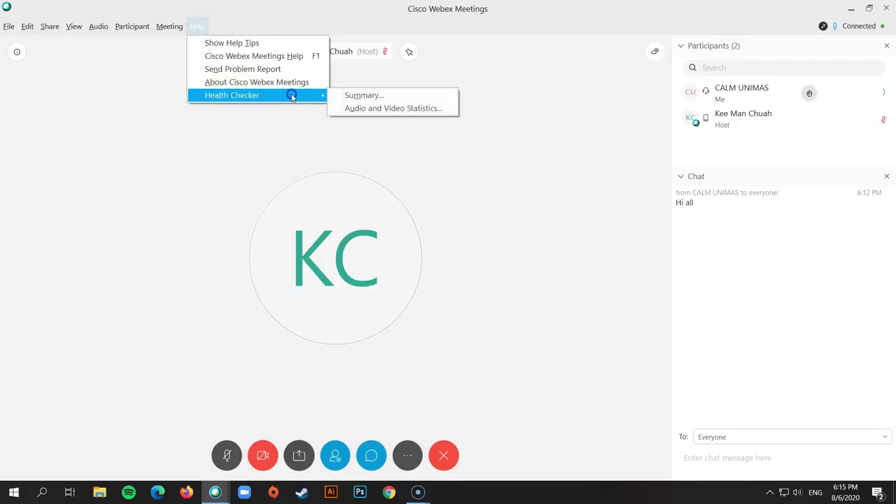
left_click(389, 112)
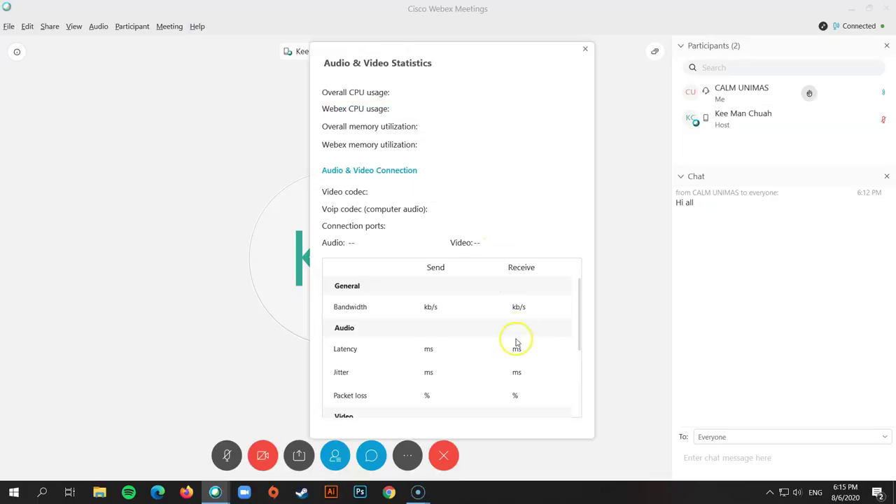
Review the statistics table: H.264 video, Opus audio, 19 ms send latency, 0% packet loss.
left_click_drag(483, 65, 471, 49)
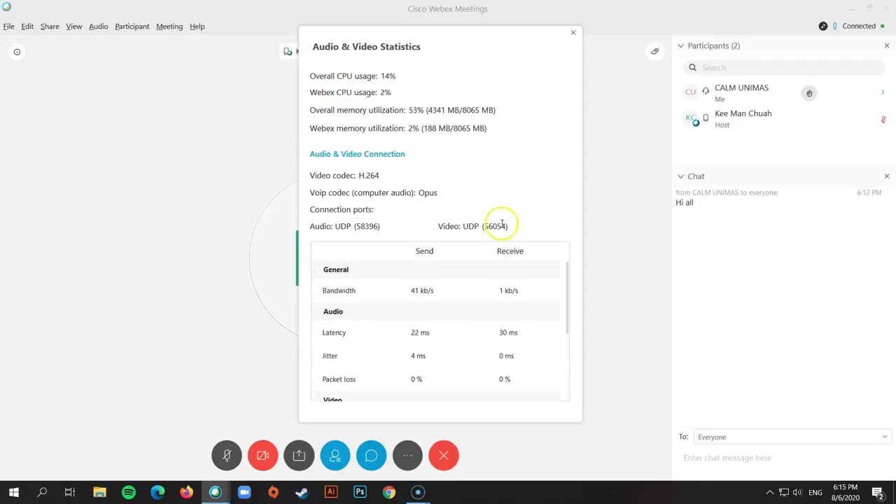
scroll(516, 274, "down", 5)
scroll(505, 301, "up", 5)
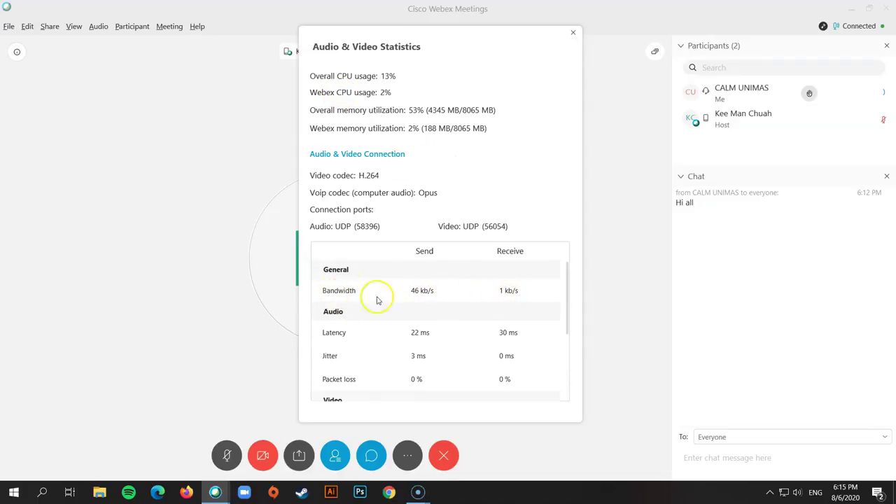
scroll(504, 308, "down", 5)
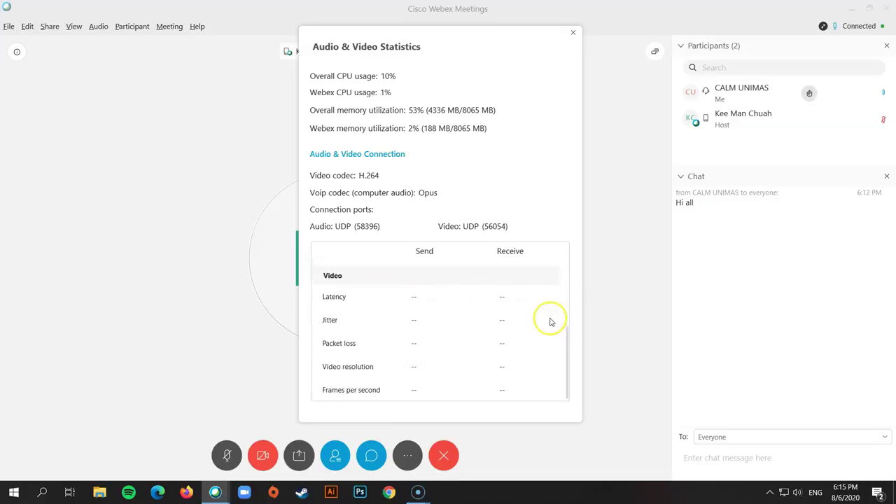
scroll(525, 322, "up", 5)
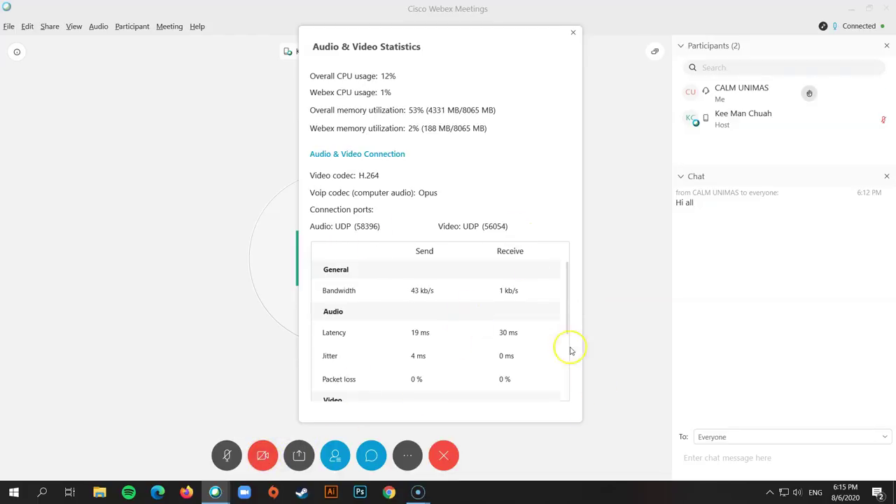
scroll(497, 337, "down", 1)
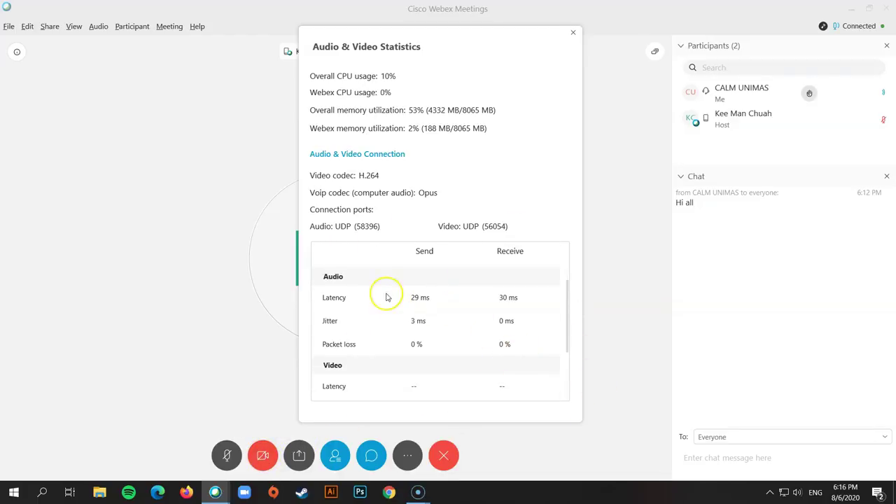
scroll(414, 306, "up", 1)
scroll(414, 309, "down", 3)
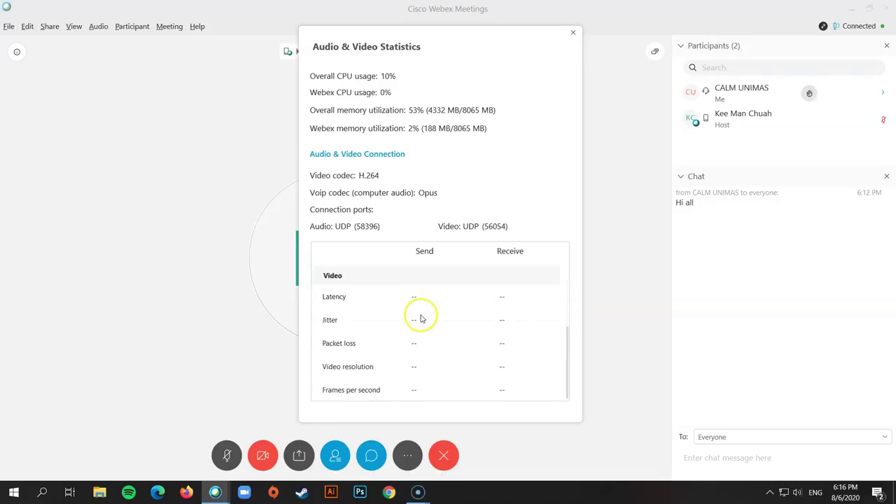
scroll(413, 315, "up", 1)
scroll(413, 319, "up", 2)
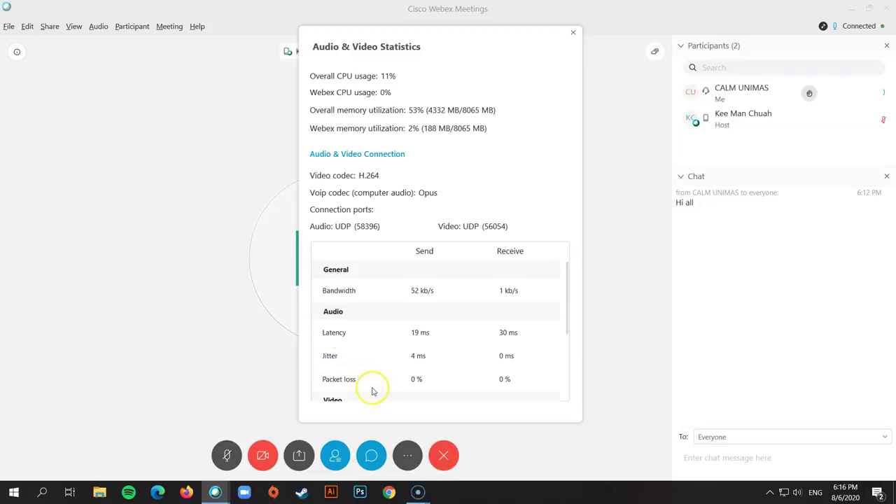
Scroll through the statistics table once more and close the Audio & Video Statistics window.
left_click(406, 454)
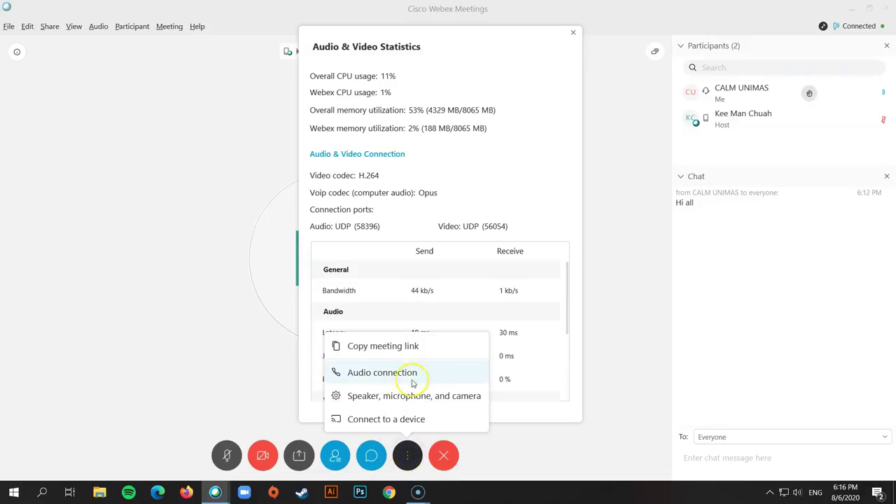
left_click(460, 301)
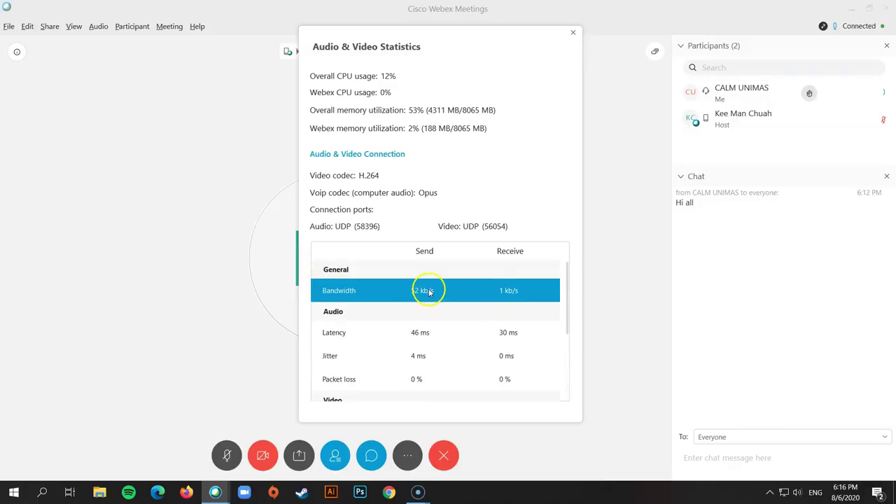
scroll(481, 305, "down", 5)
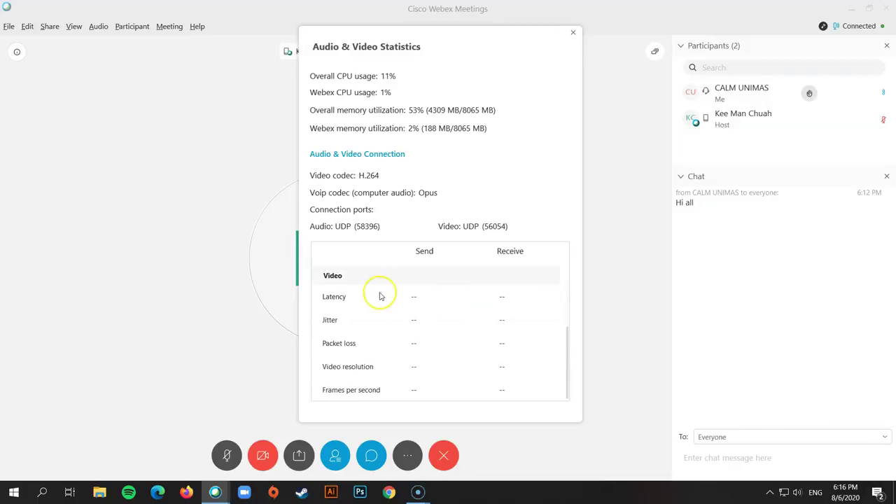
scroll(462, 332, "up", 5)
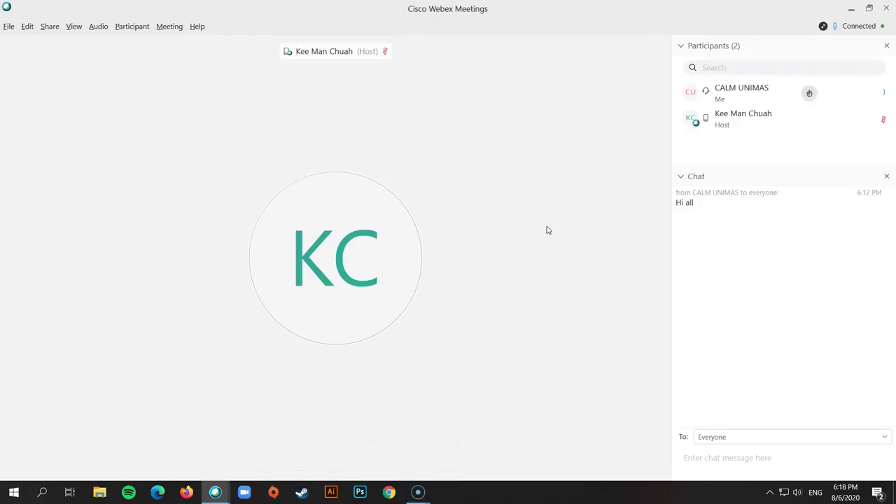
mouse_move(545, 233)
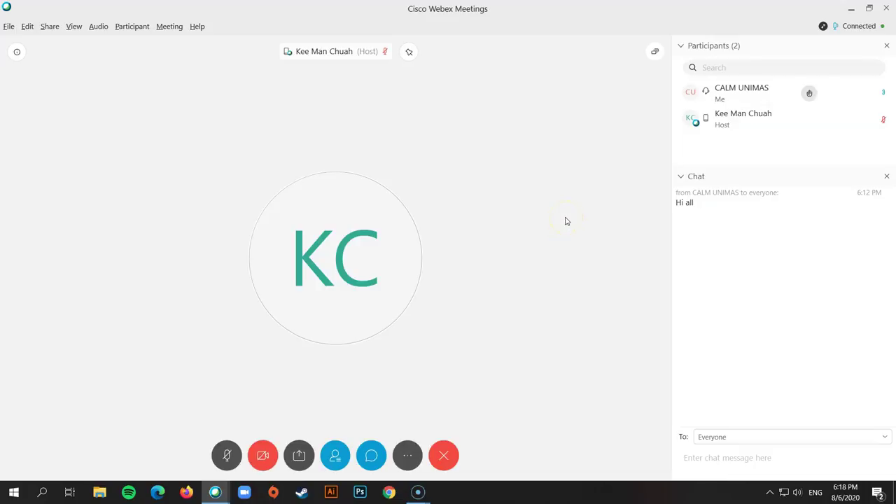